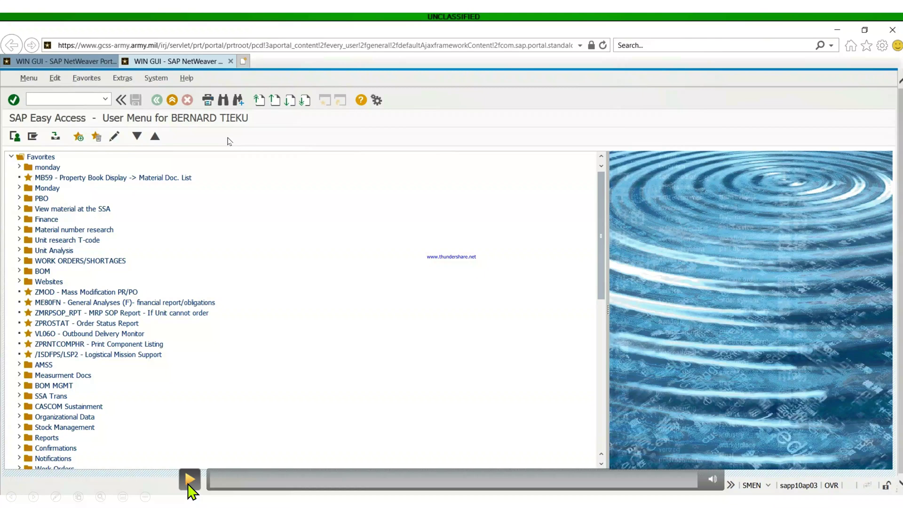
- From the ZUSMENU Unit Supply Menu's Reservations Management, open MB21 Create Reservation
left_click(187, 483)
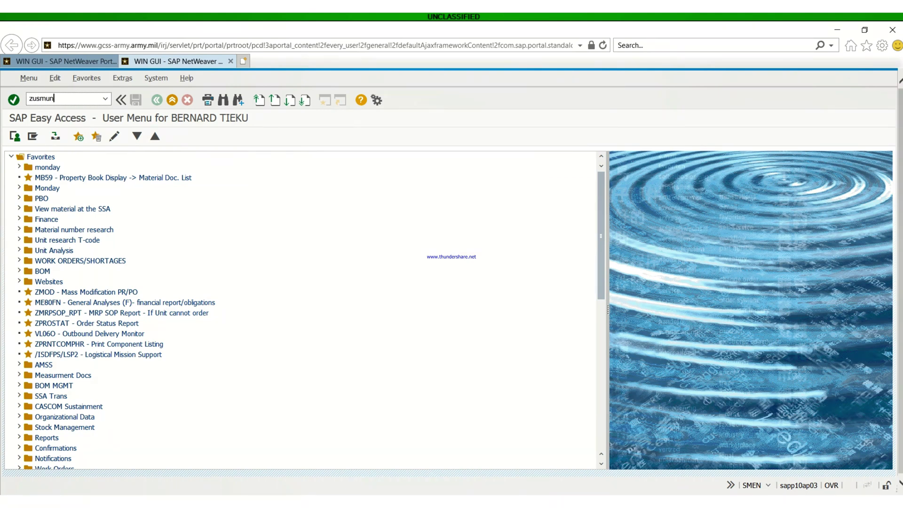
type("enu")
key("Return")
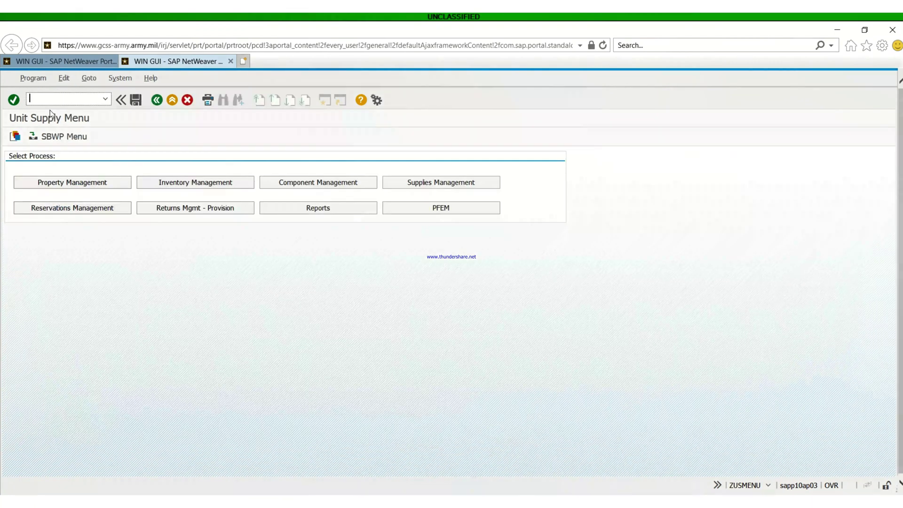
left_click(74, 206)
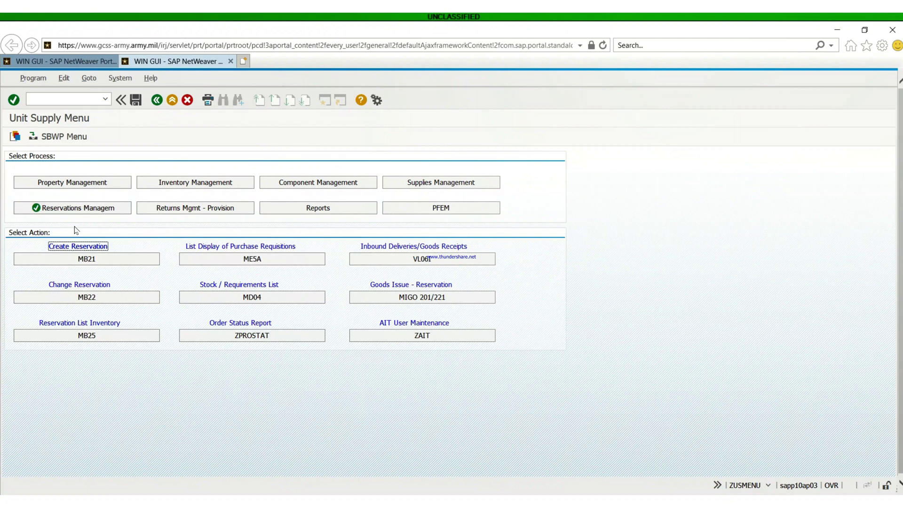
left_click(83, 260)
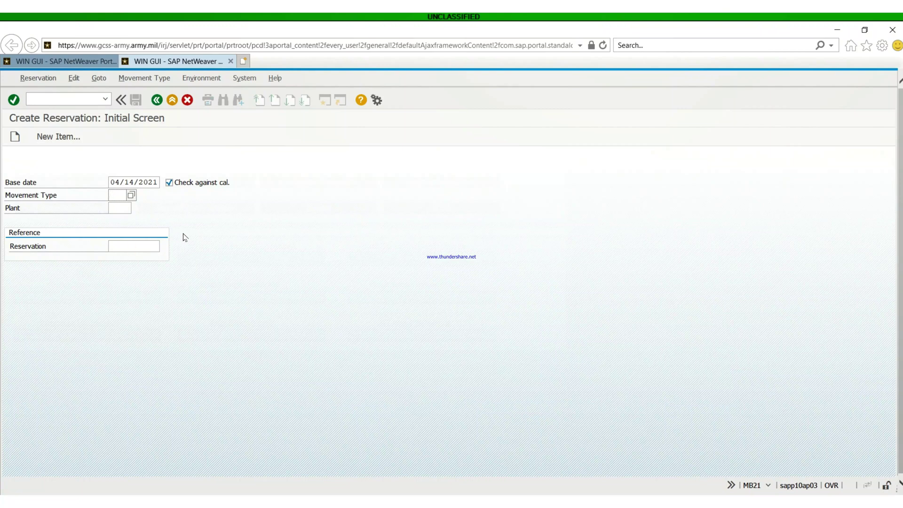
- Enter movement type 221 and plant 2000 on the reservation initial screen
type("221")
left_click(111, 208)
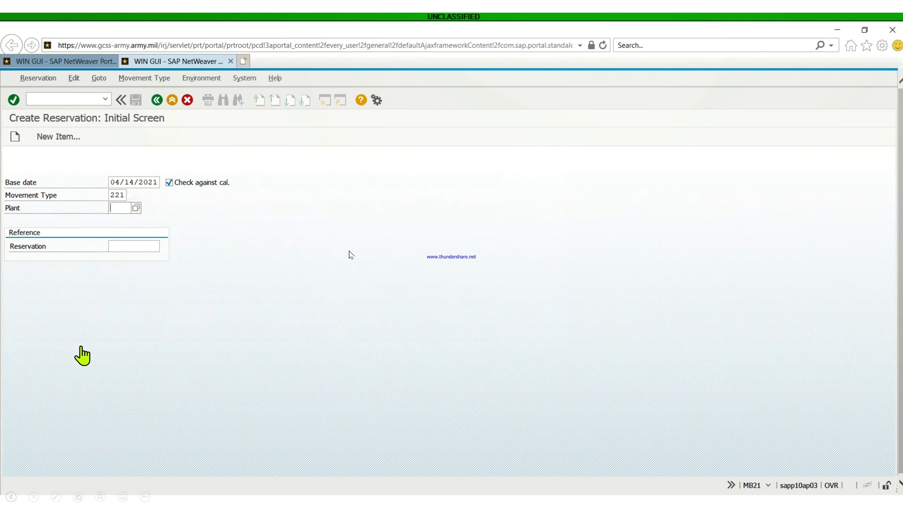
type("20")
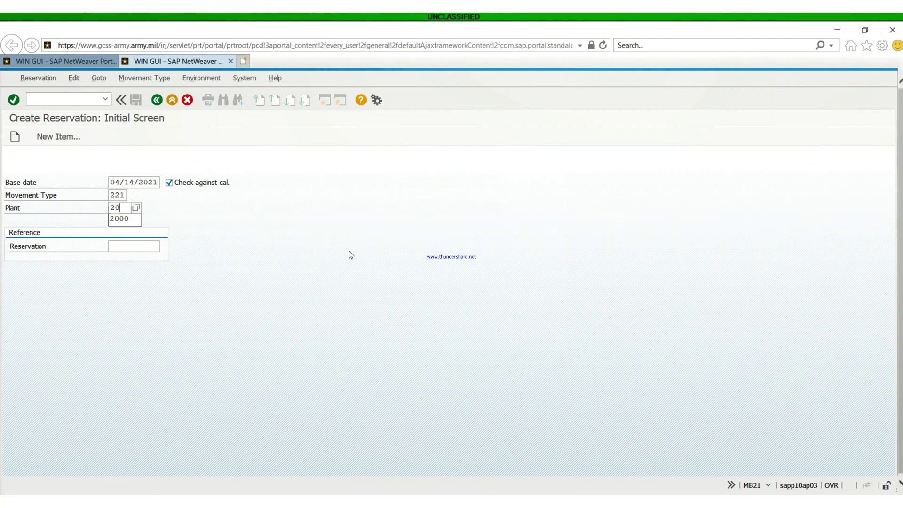
mouse_move(97, 365)
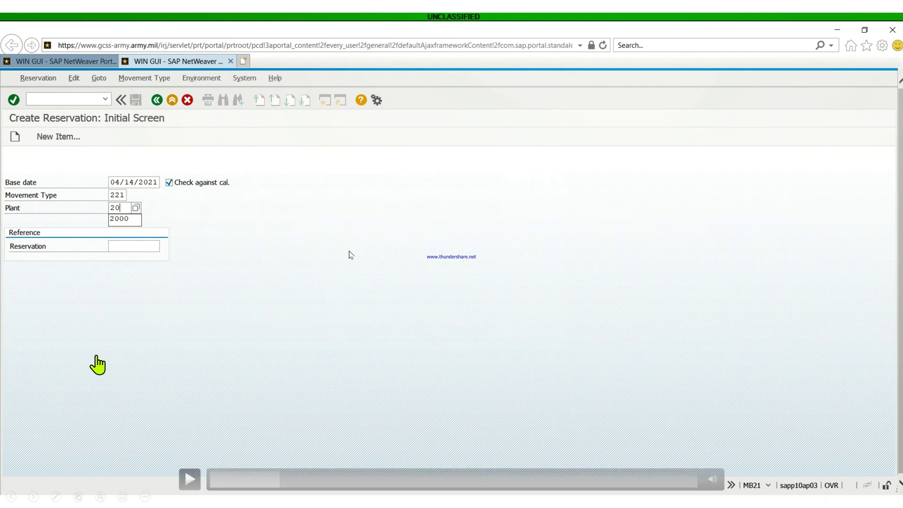
left_click(189, 476)
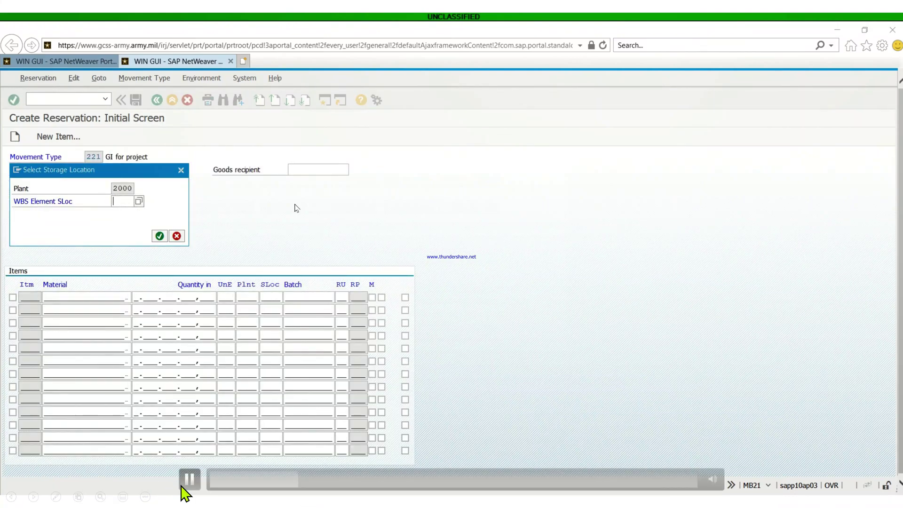
- Pick WBS element S.0076255.04.04 to reach New Items with CFC H1 and storage location 0U4P
left_click(183, 487)
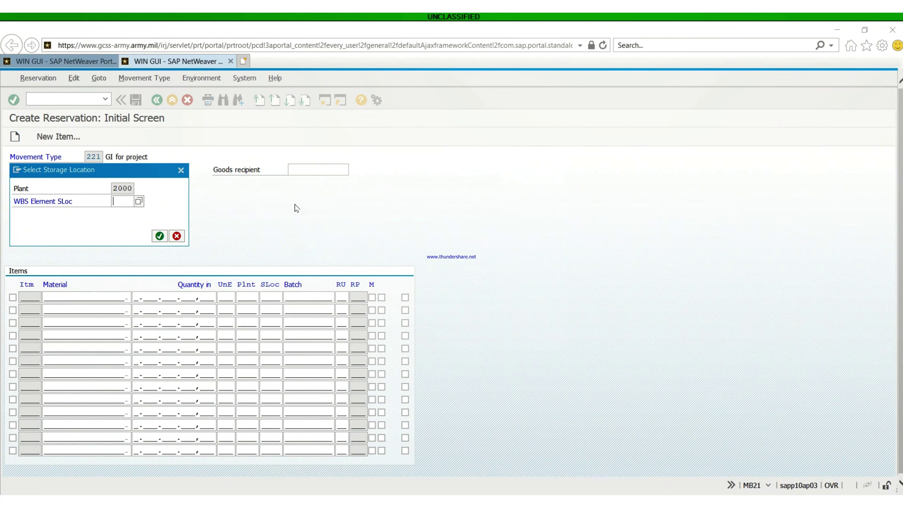
left_click(189, 483)
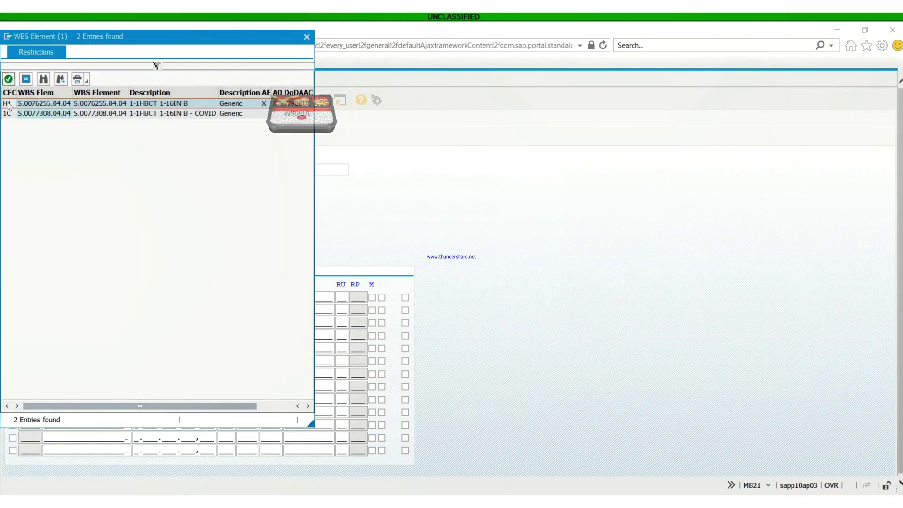
mouse_move(114, 374)
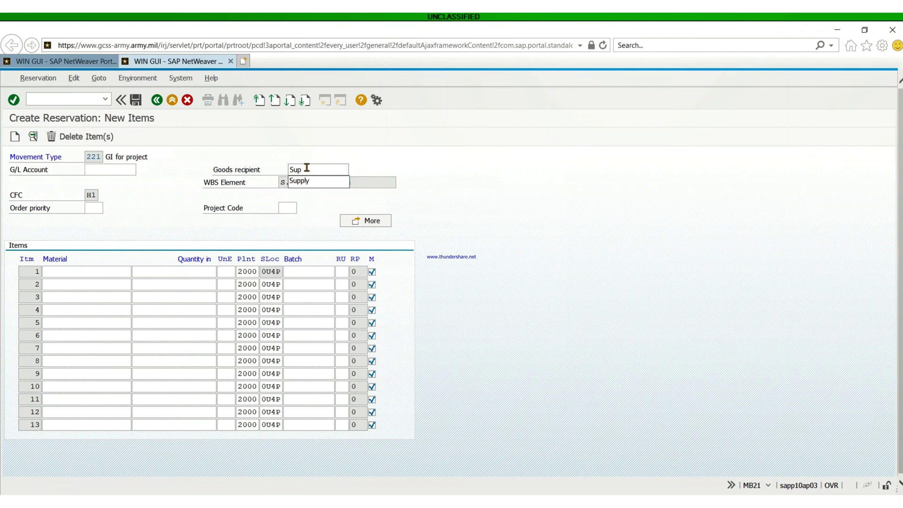
- Fill the goods recipient as 'Supply Reser', correcting the typo
type("ply")
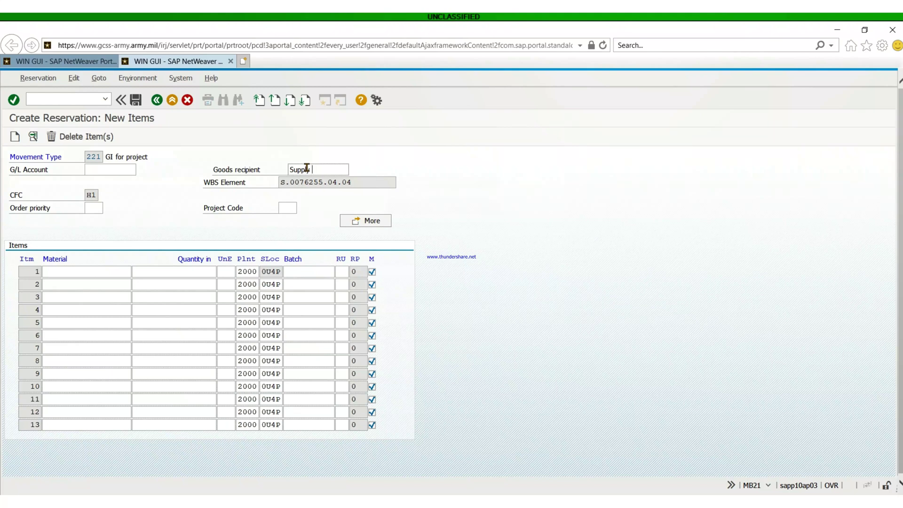
type(" Reser")
left_click(71, 271)
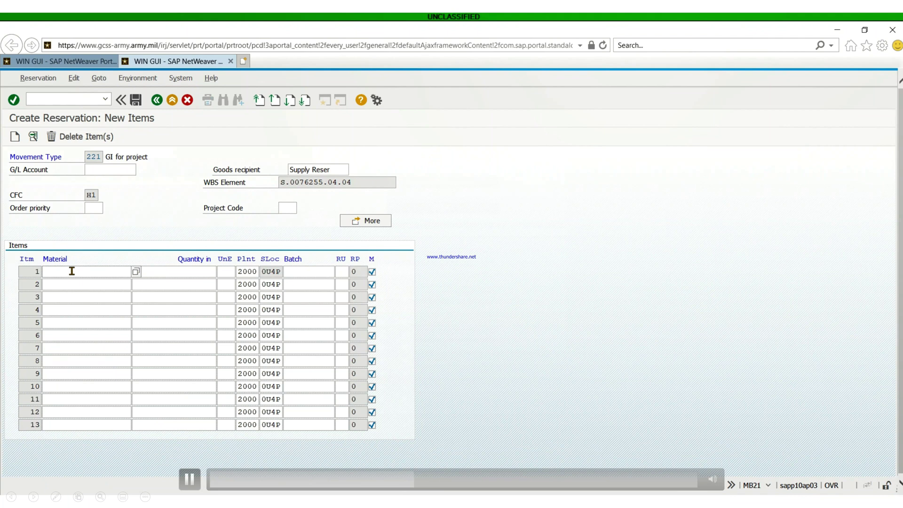
- On item row 1, enter material 002223521, quantity 5 and unit ea
type("00")
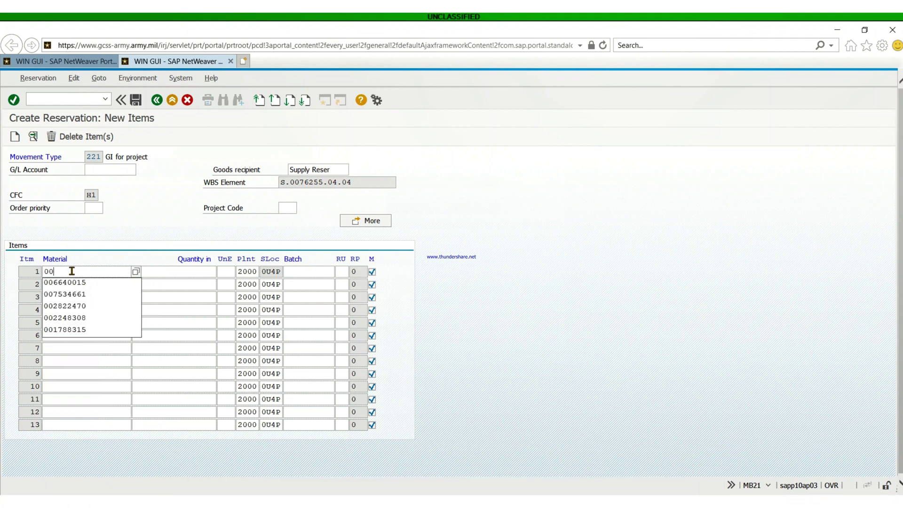
type("222")
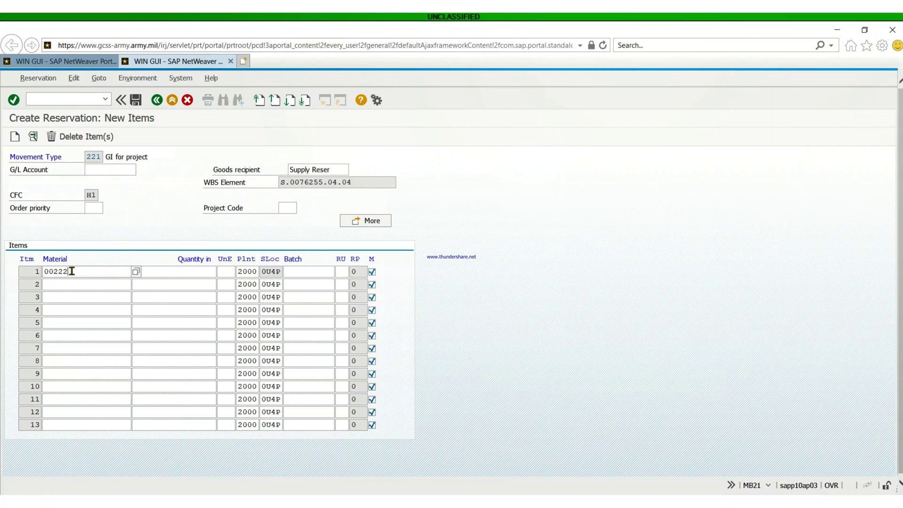
type("3521")
left_click(199, 474)
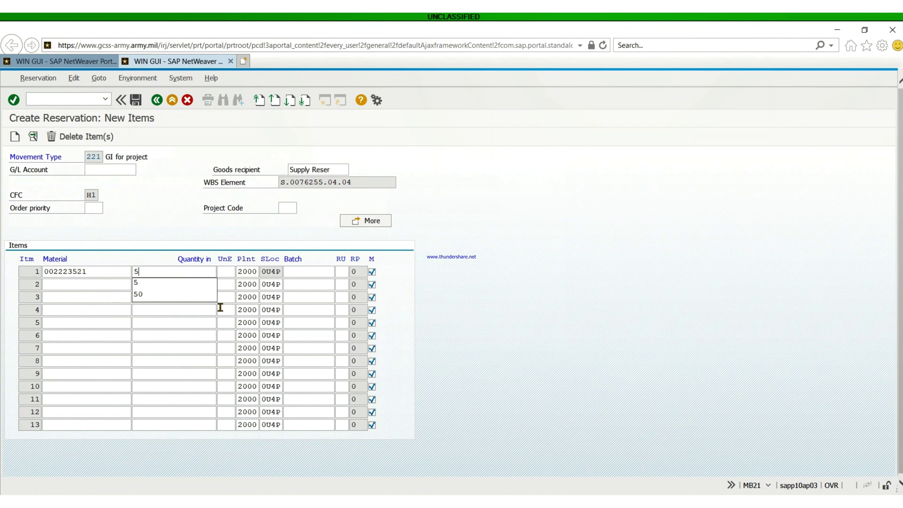
mouse_move(84, 440)
left_click(189, 479)
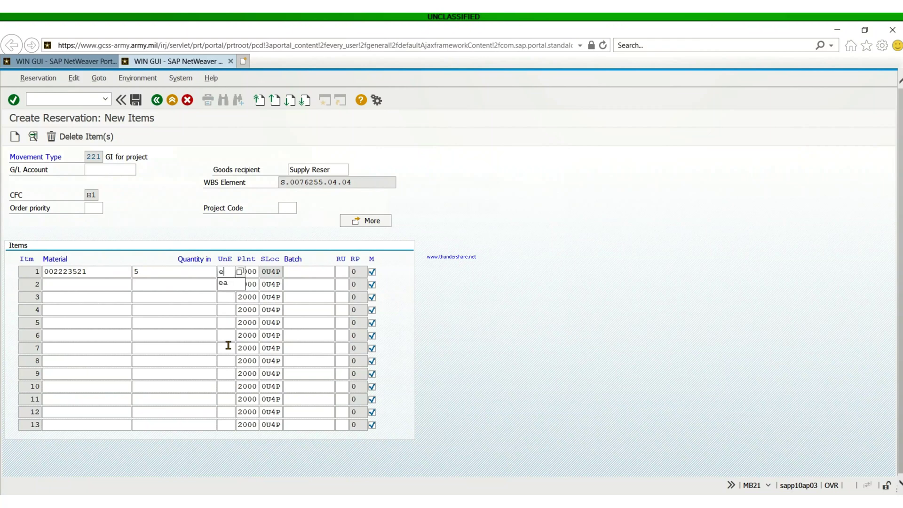
type("a")
- Pick EA (each) from the Unit of Entry list as item 1's unit
left_click(242, 273)
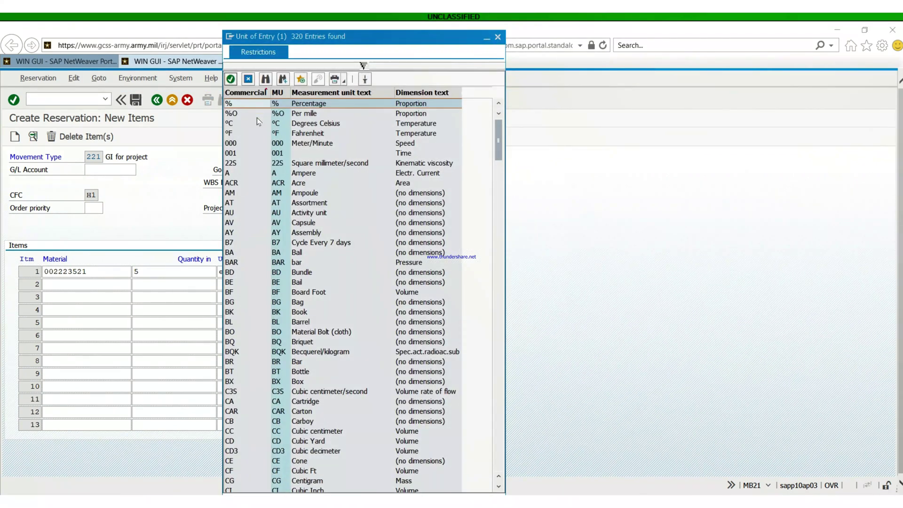
scroll(272, 254, "down", 2)
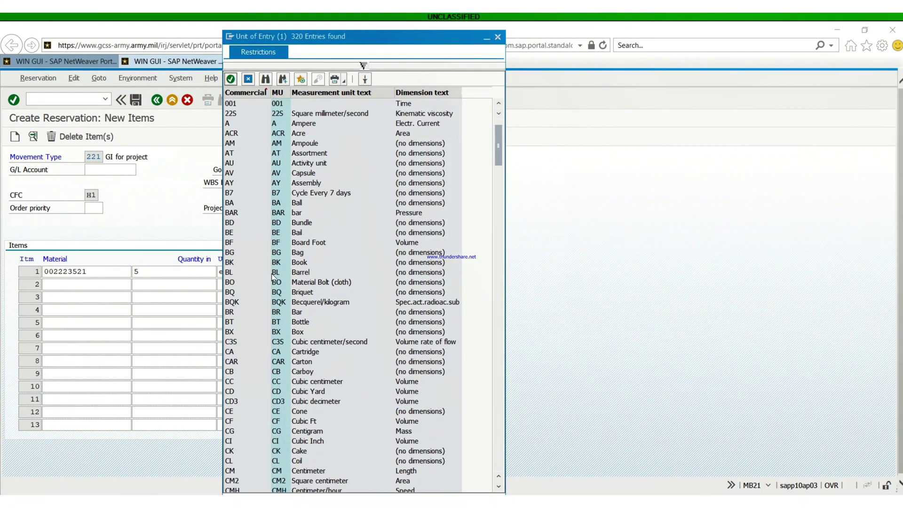
scroll(273, 278, "down", 10)
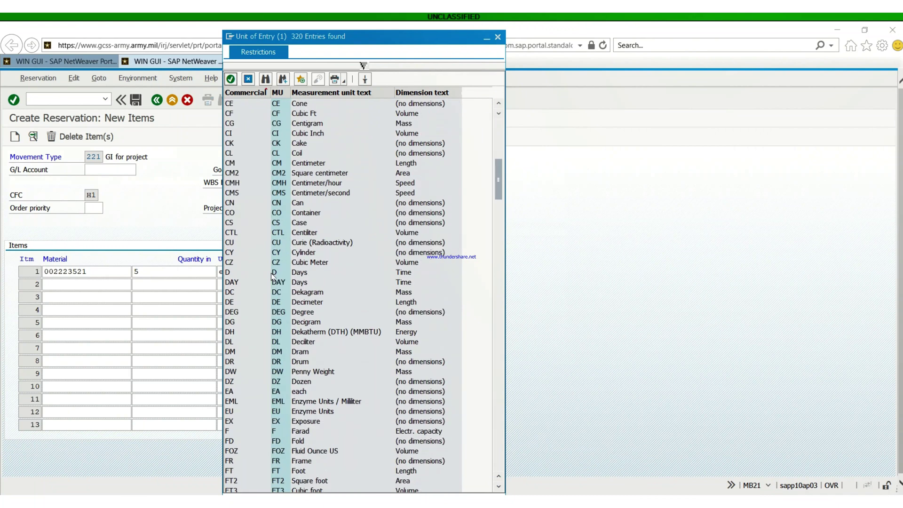
scroll(272, 277, "down", 4)
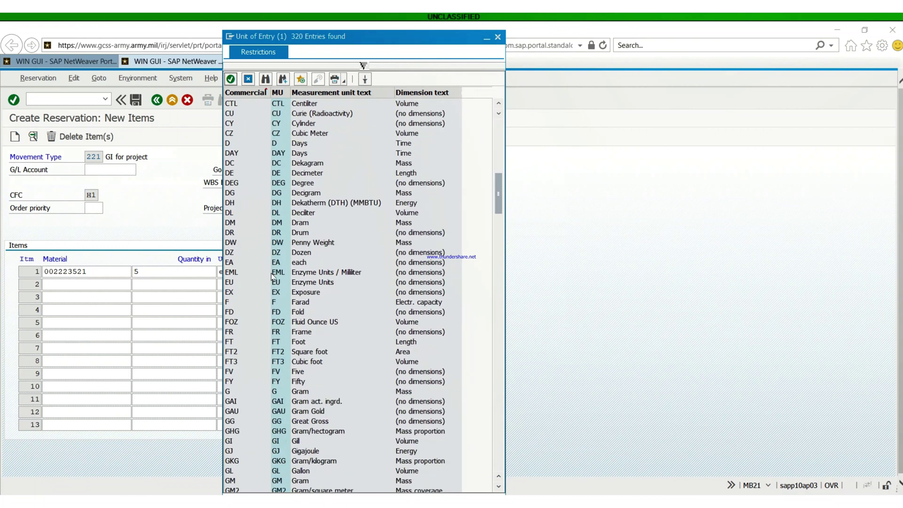
scroll(272, 278, "down", 1)
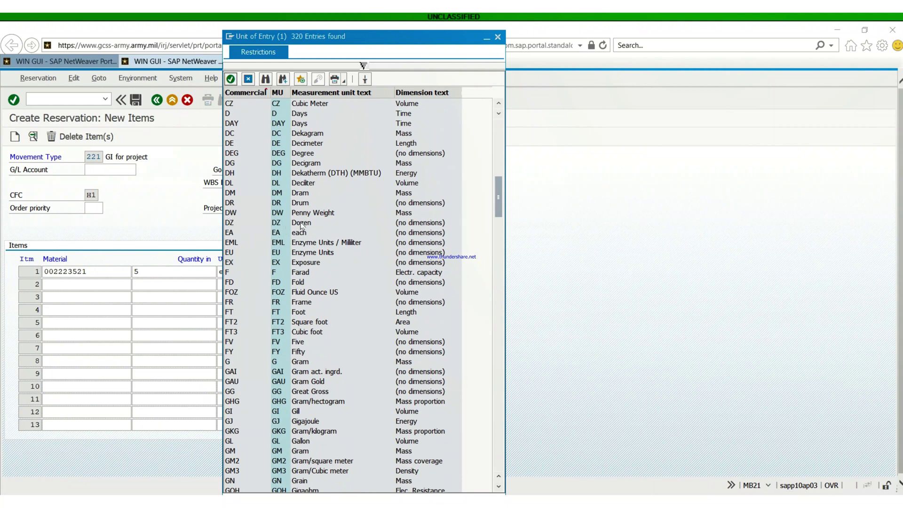
scroll(271, 244, "down", 5)
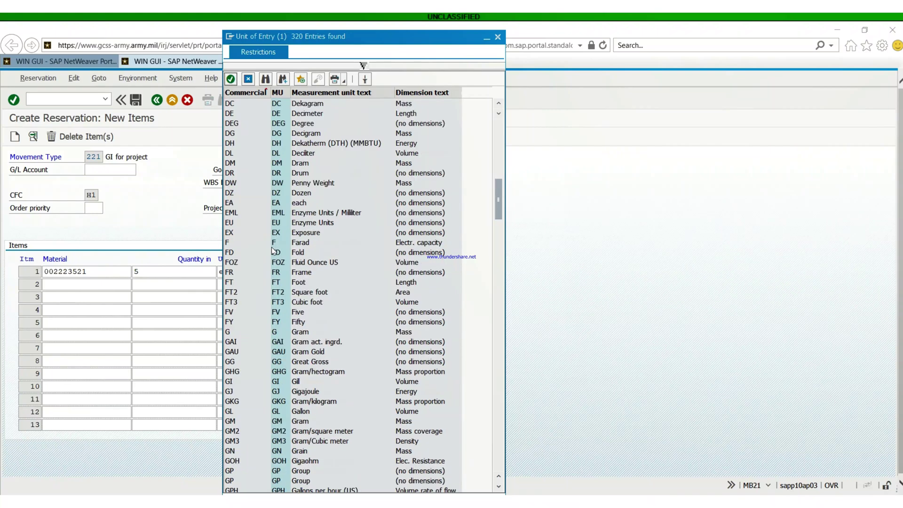
scroll(269, 249, "up", 3)
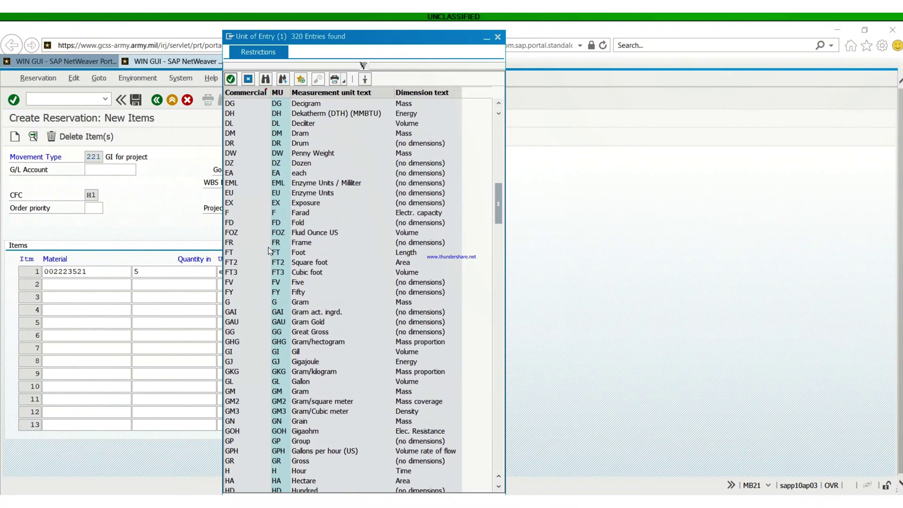
left_click(237, 174)
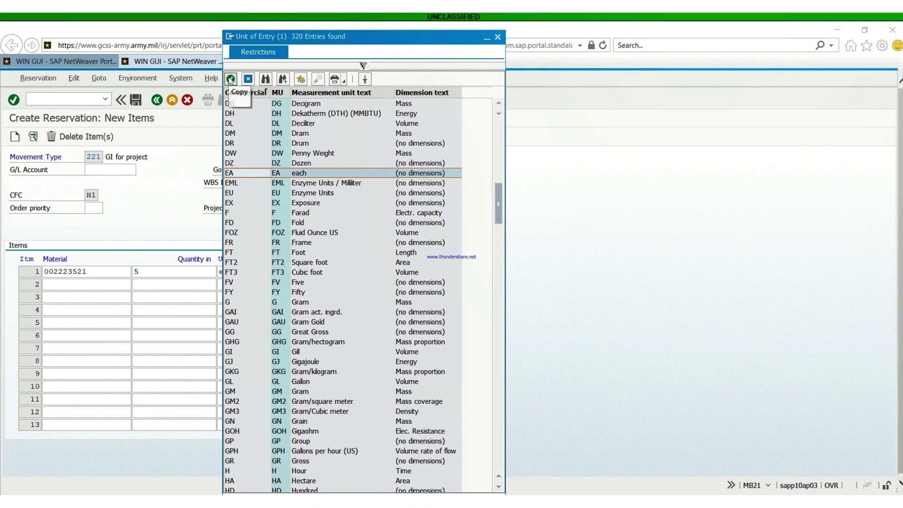
left_click(231, 79)
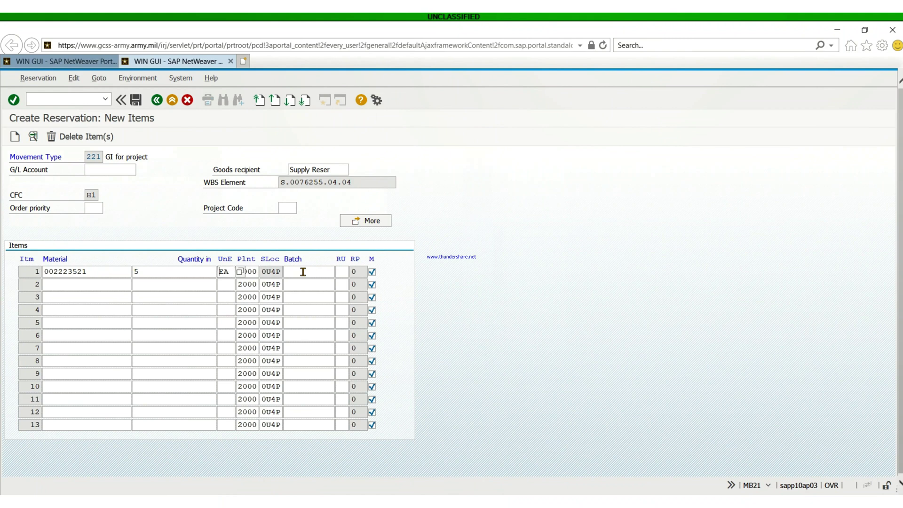
left_click(342, 271)
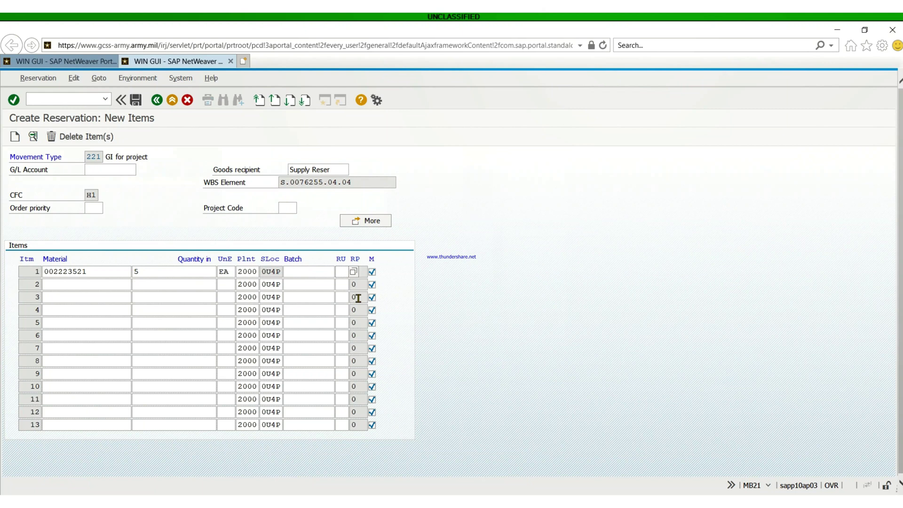
- Choose requirement urgency 03 UND C – Routine for item 1
left_click(354, 272)
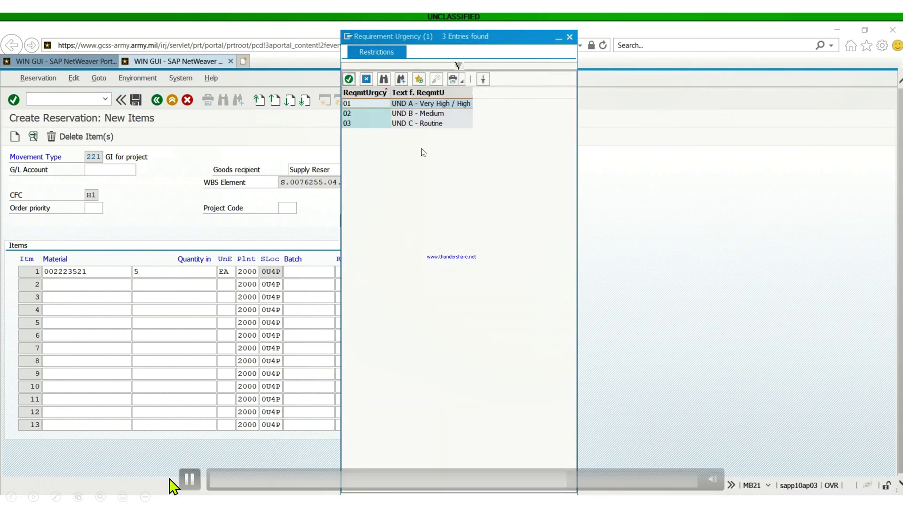
left_click(188, 479)
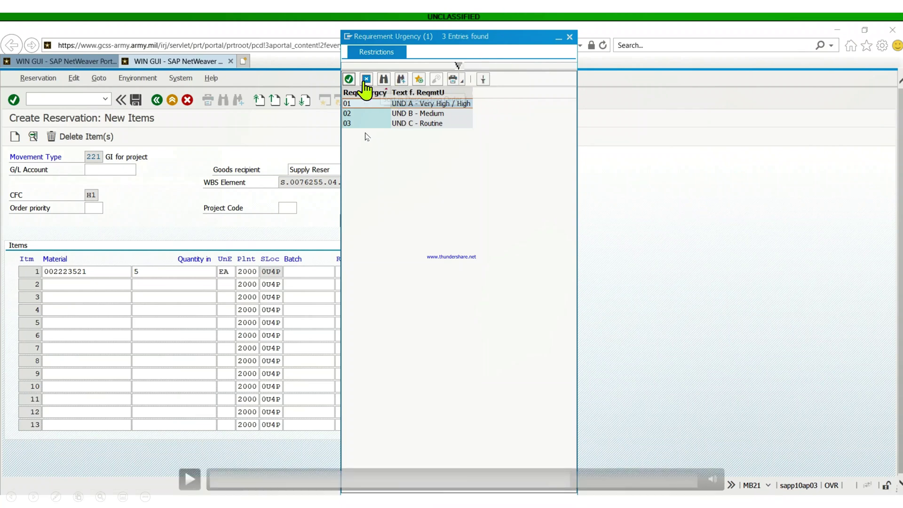
left_click(190, 480)
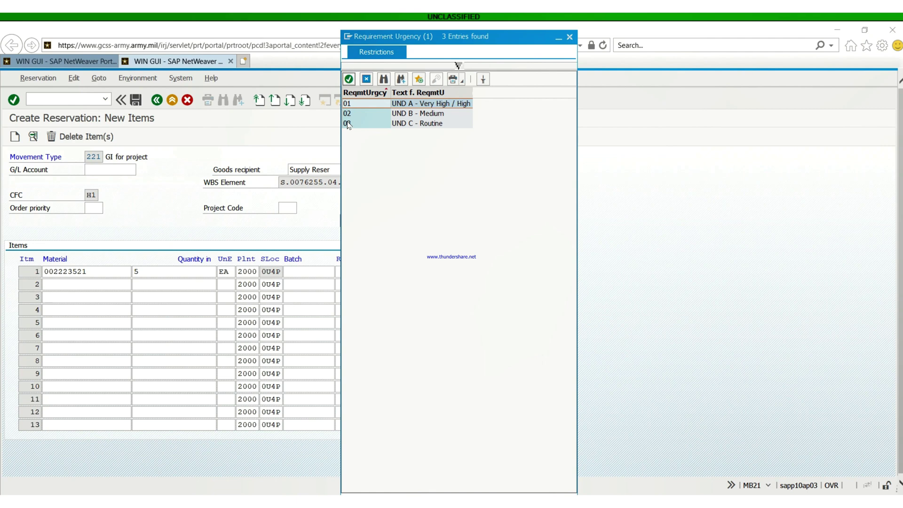
left_click(348, 80)
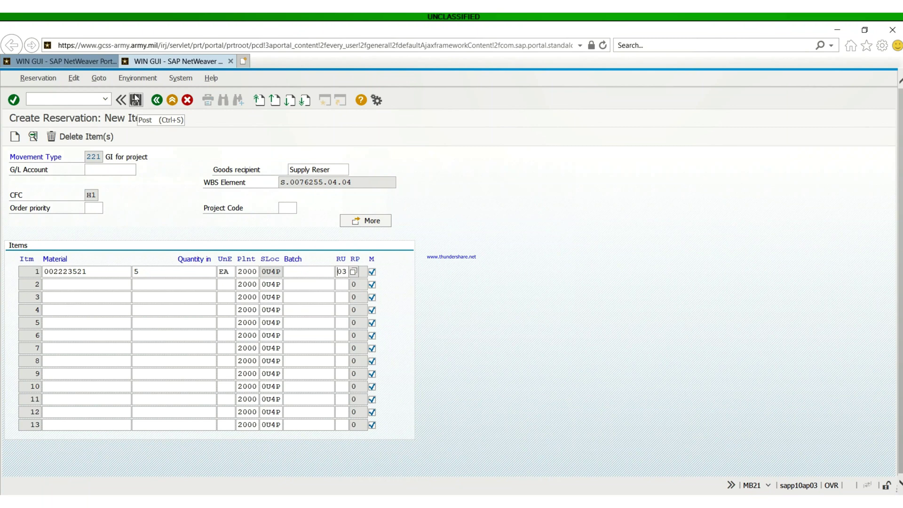
- Post the reservation and get the confirmation with its reservation number
left_click(135, 99)
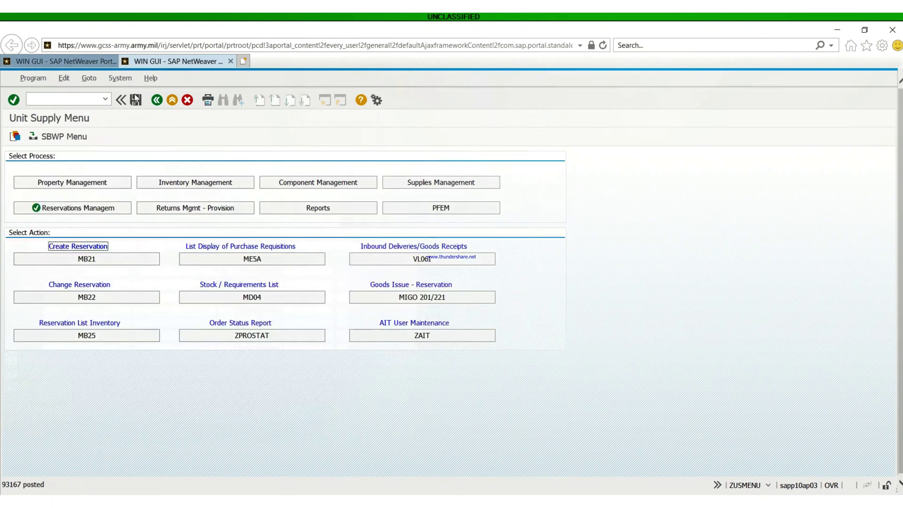